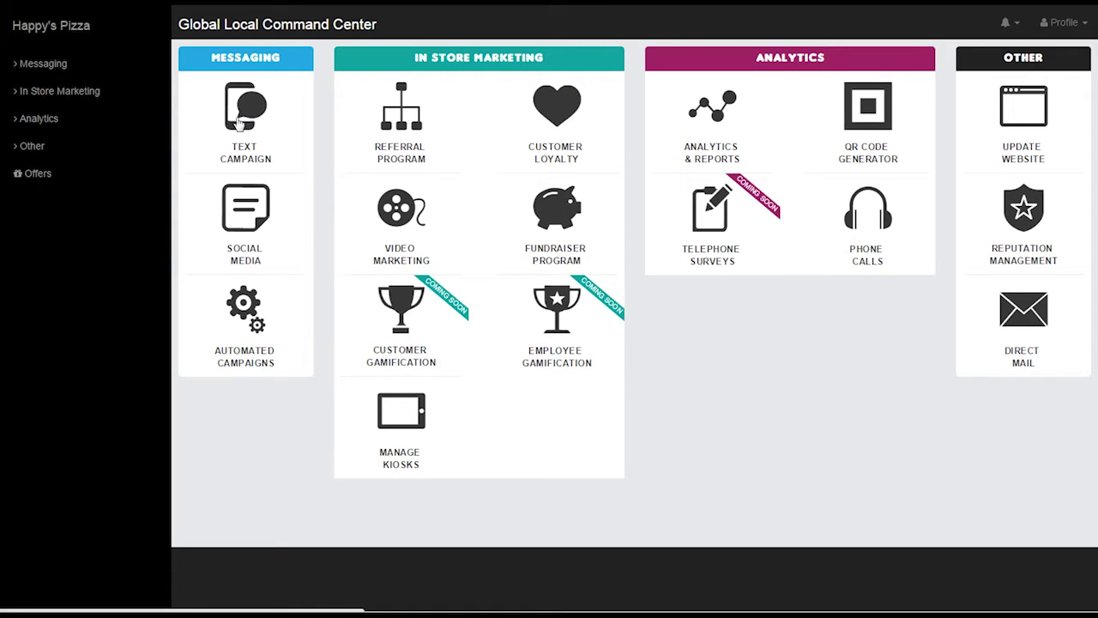
Write the special-offer message in a new text campaign.
left_click(240, 124)
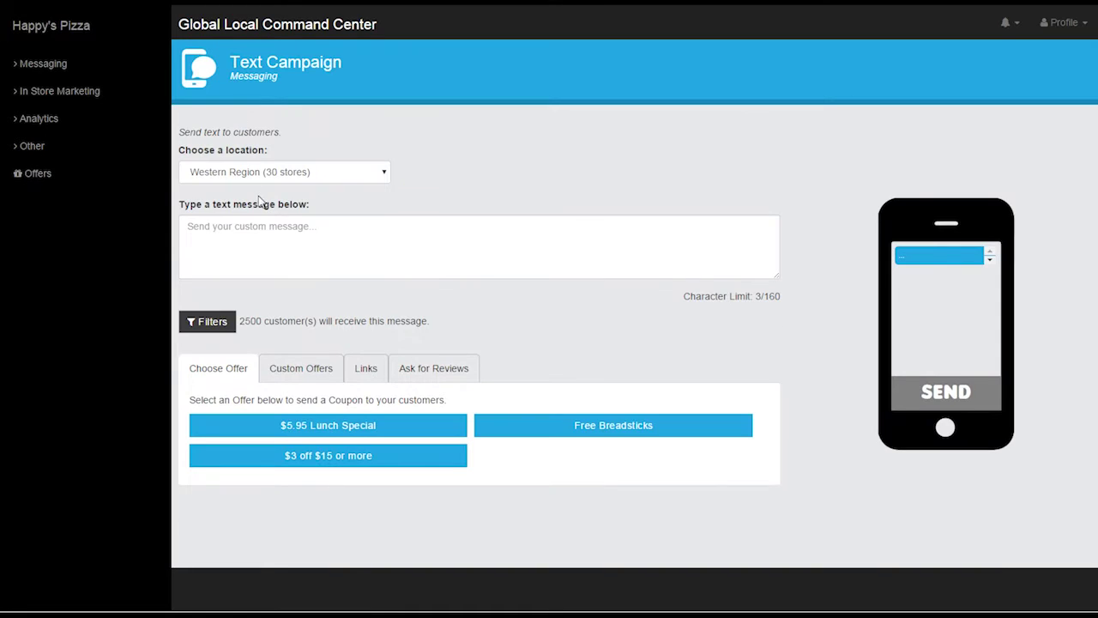
left_click(247, 221)
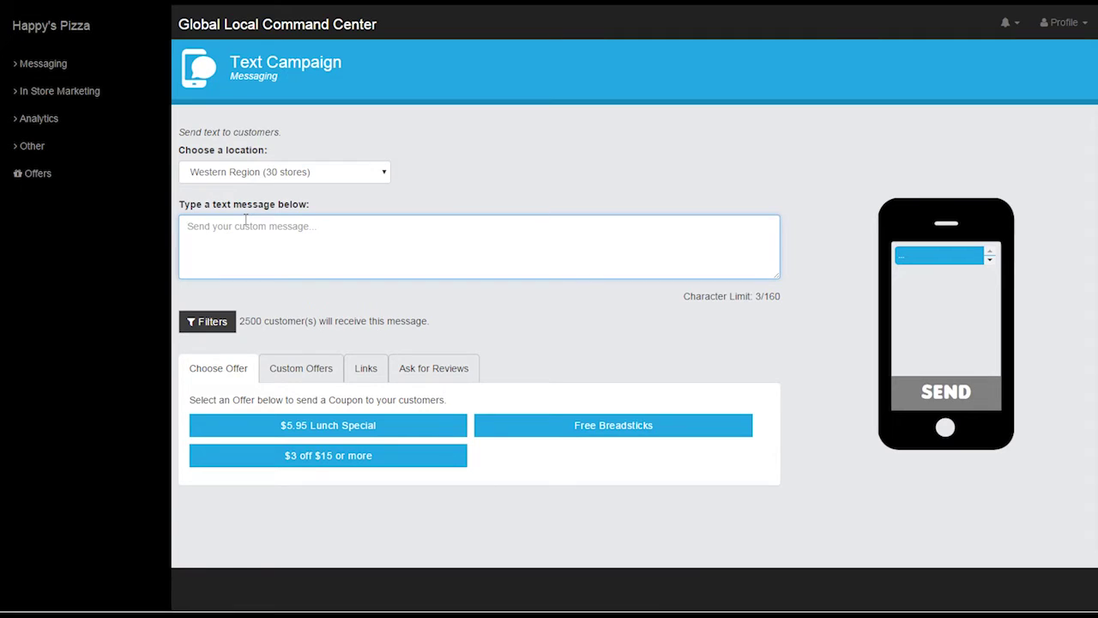
type("This")
type(" s")
key("BackSpace")
type("you")
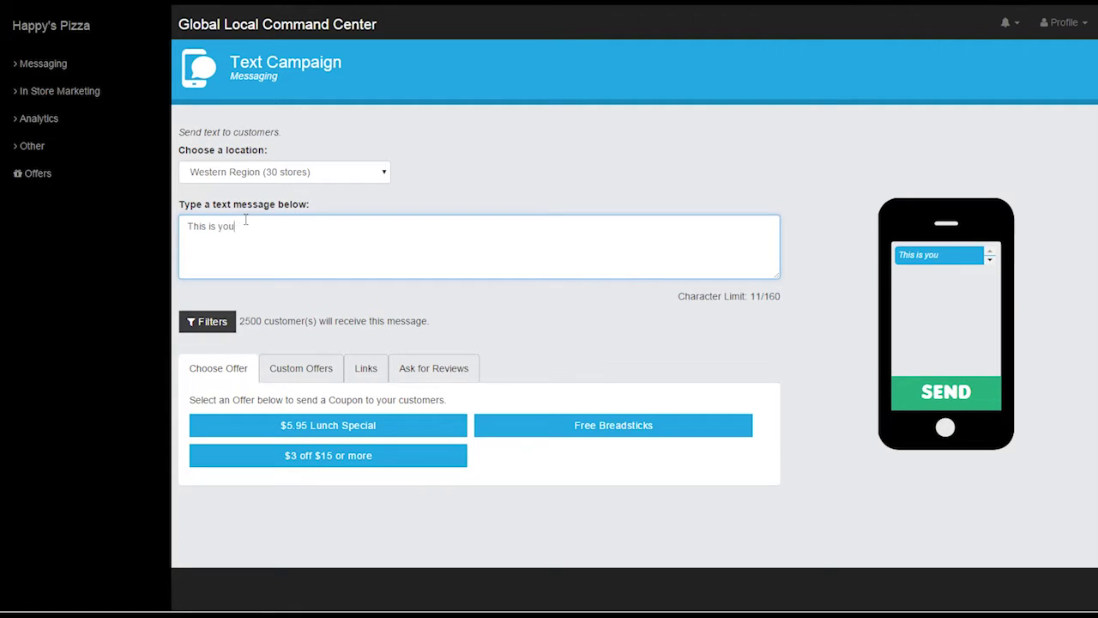
type("r specialoff")
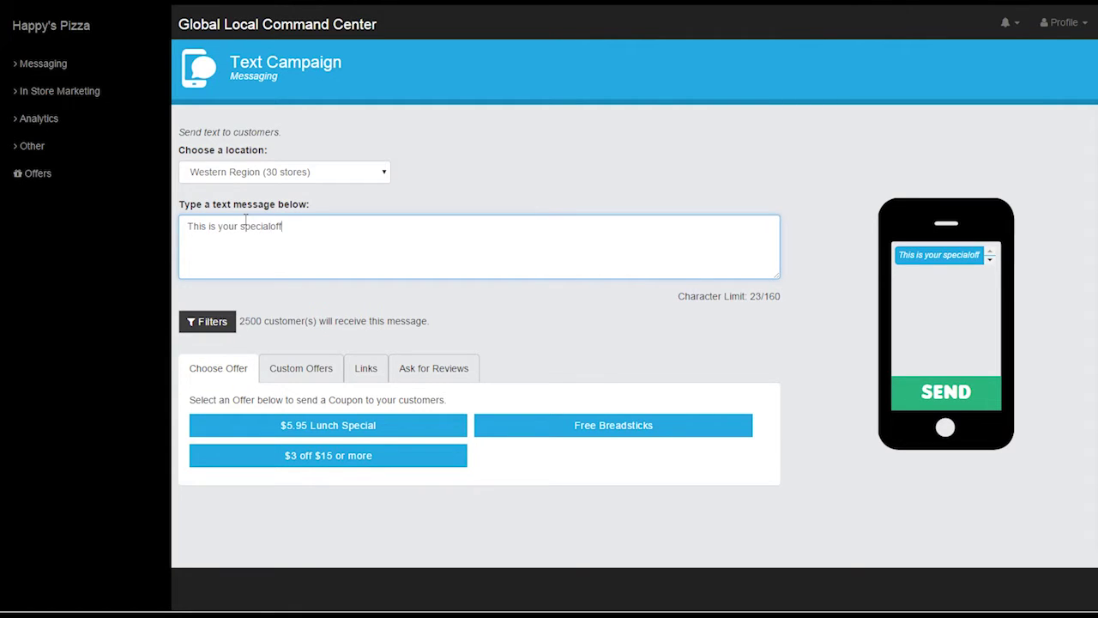
type("er")
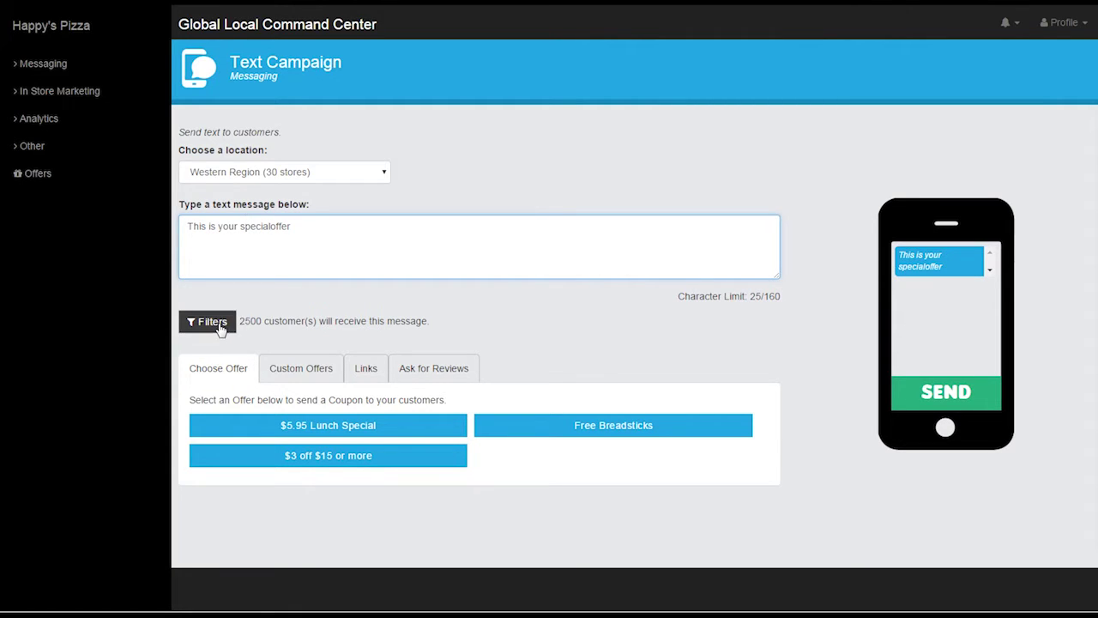
Attach the $5.95 Lunch Special coupon and send the text campaign to Western Region customers.
left_click(213, 321)
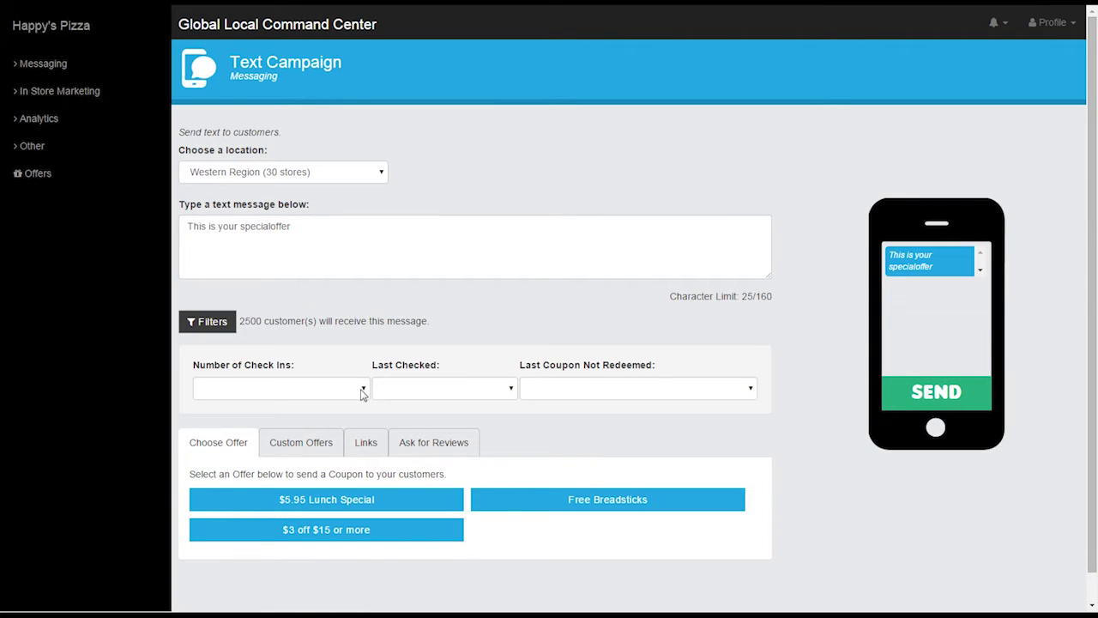
left_click(221, 323)
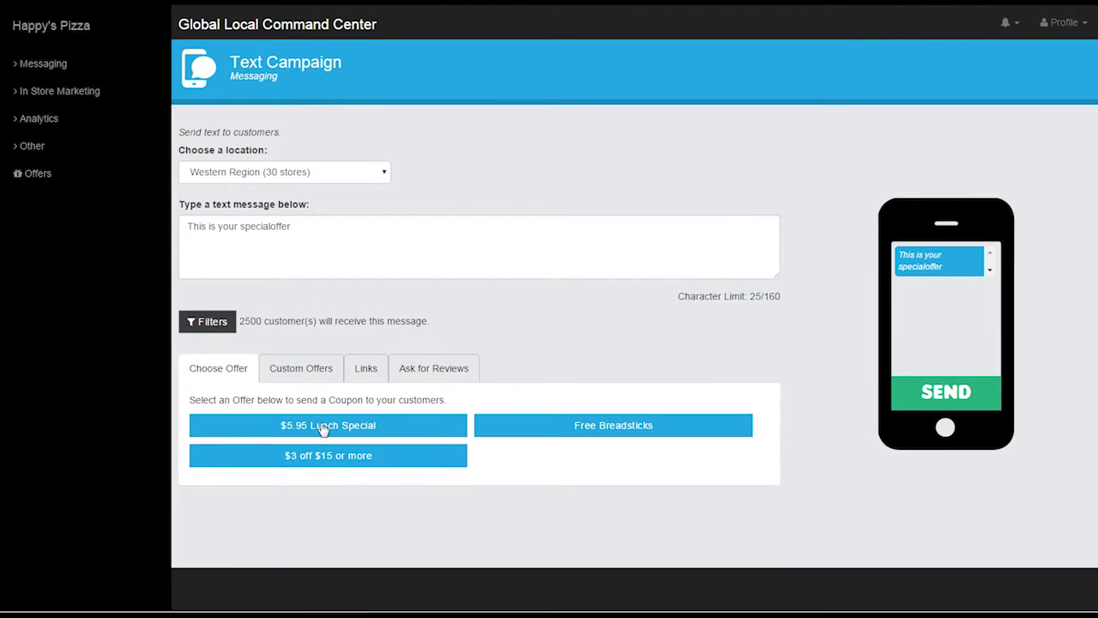
left_click(324, 426)
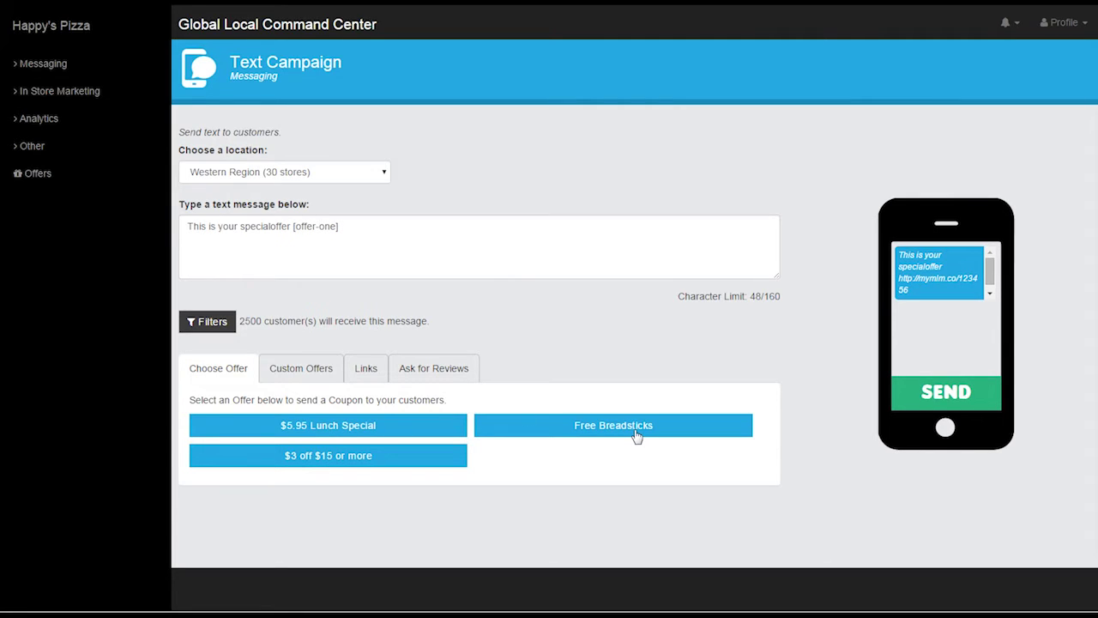
left_click(961, 400)
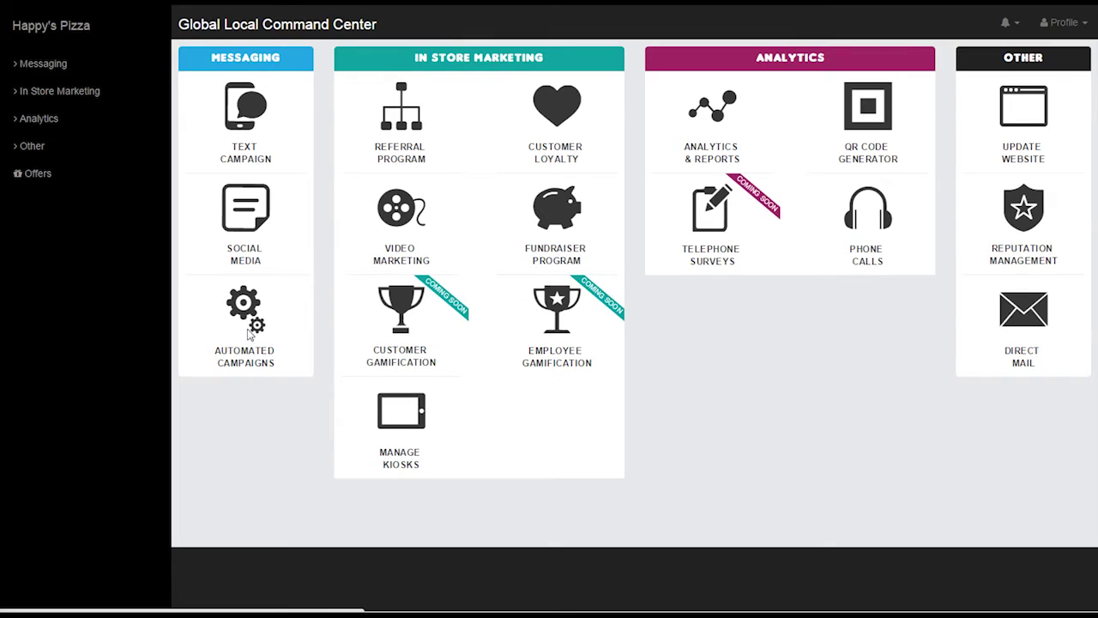
left_click(249, 333)
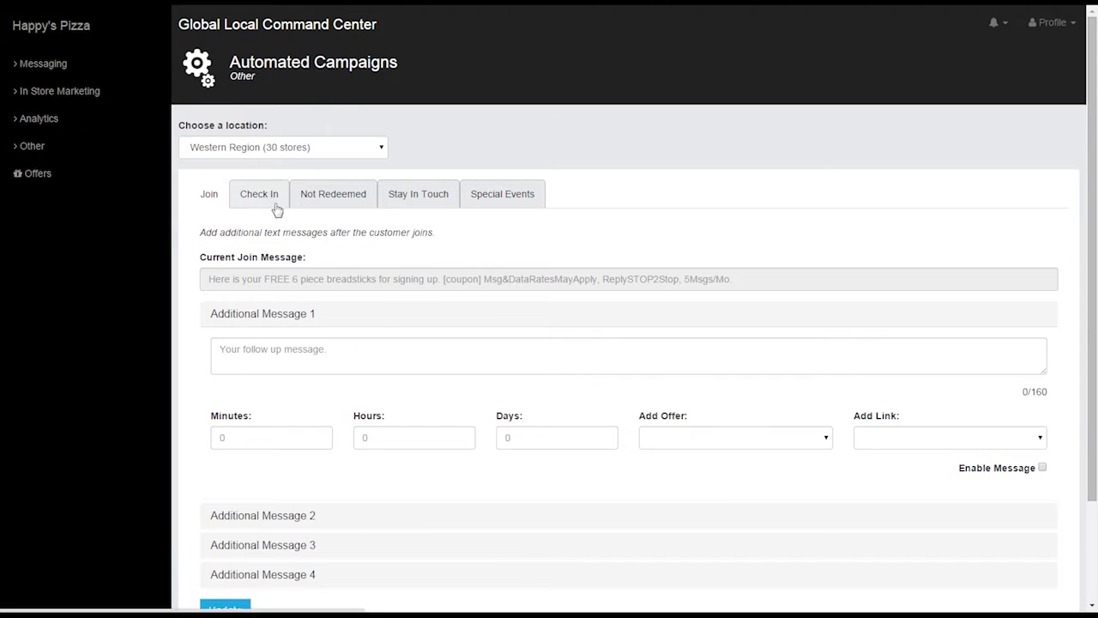
Make Stay In Touch Additional Message 1 read 'write a review', with a 7-day interval and a Google Review link.
left_click(421, 195)
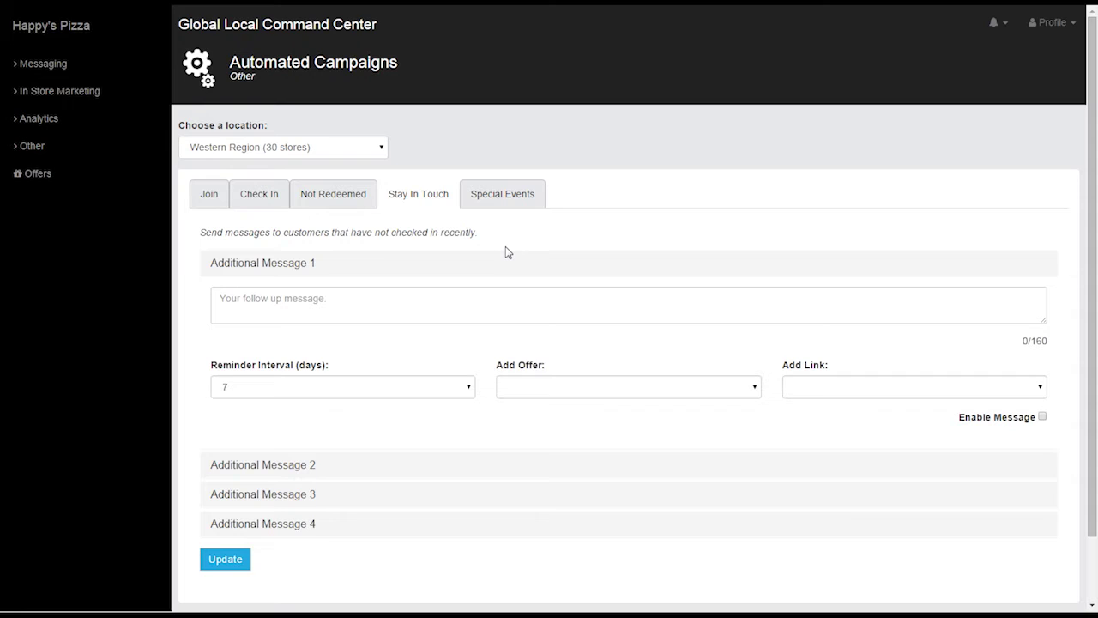
left_click(292, 301)
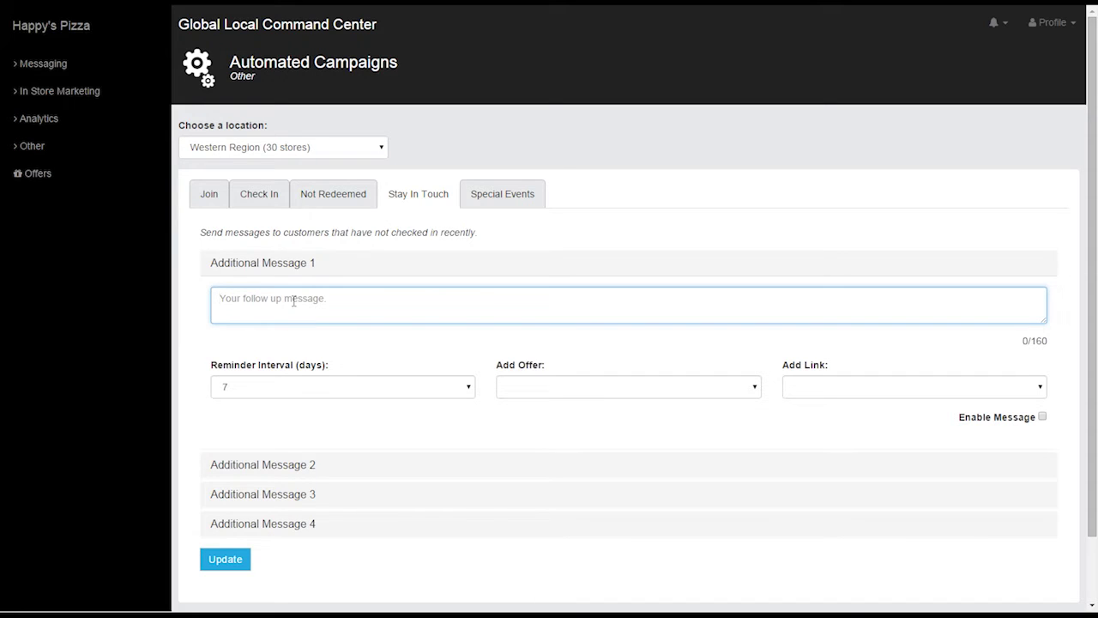
type("write a review")
left_click(470, 390)
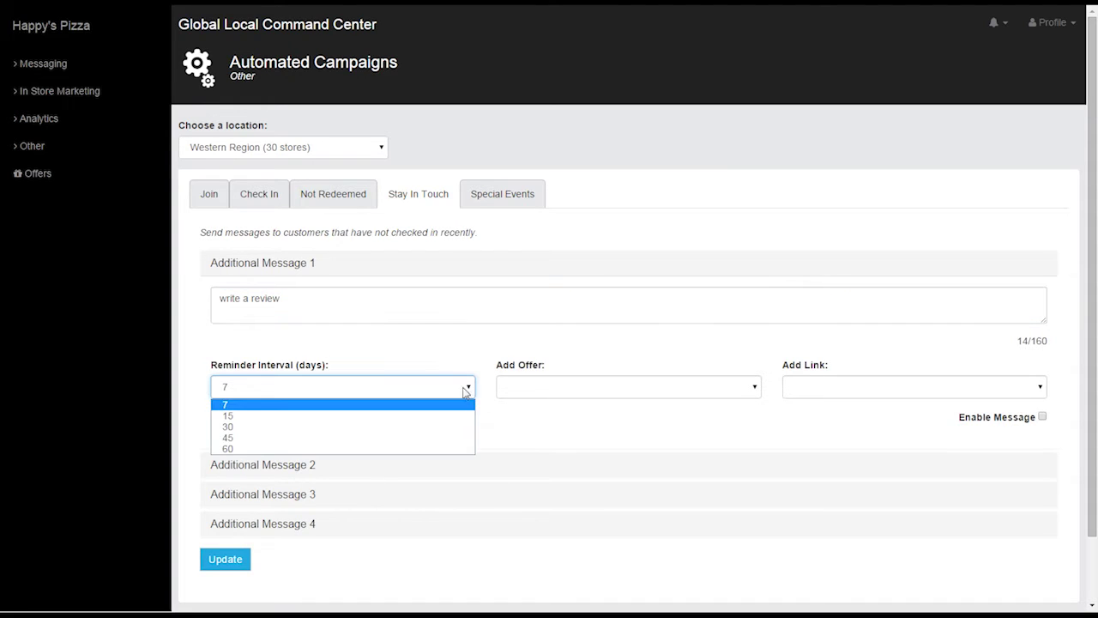
left_click(266, 405)
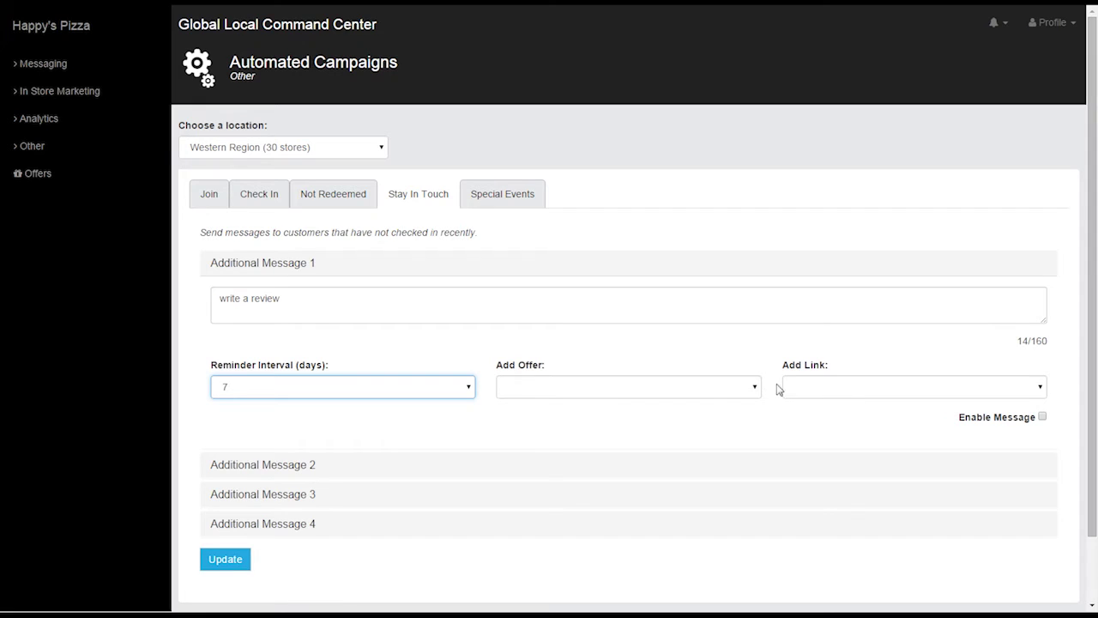
left_click(1030, 390)
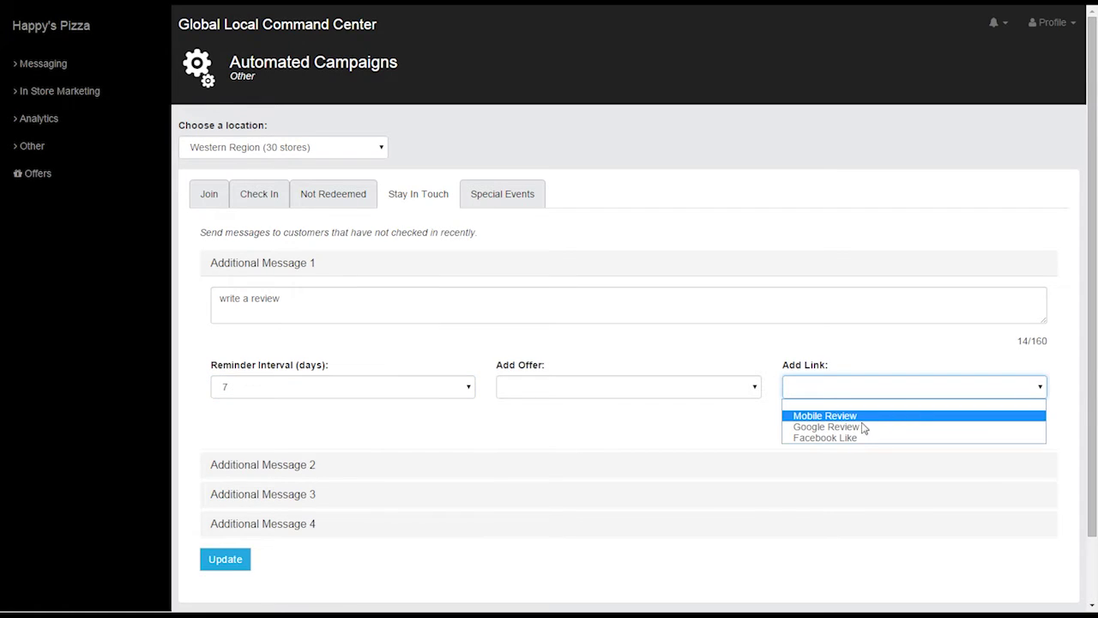
left_click(857, 428)
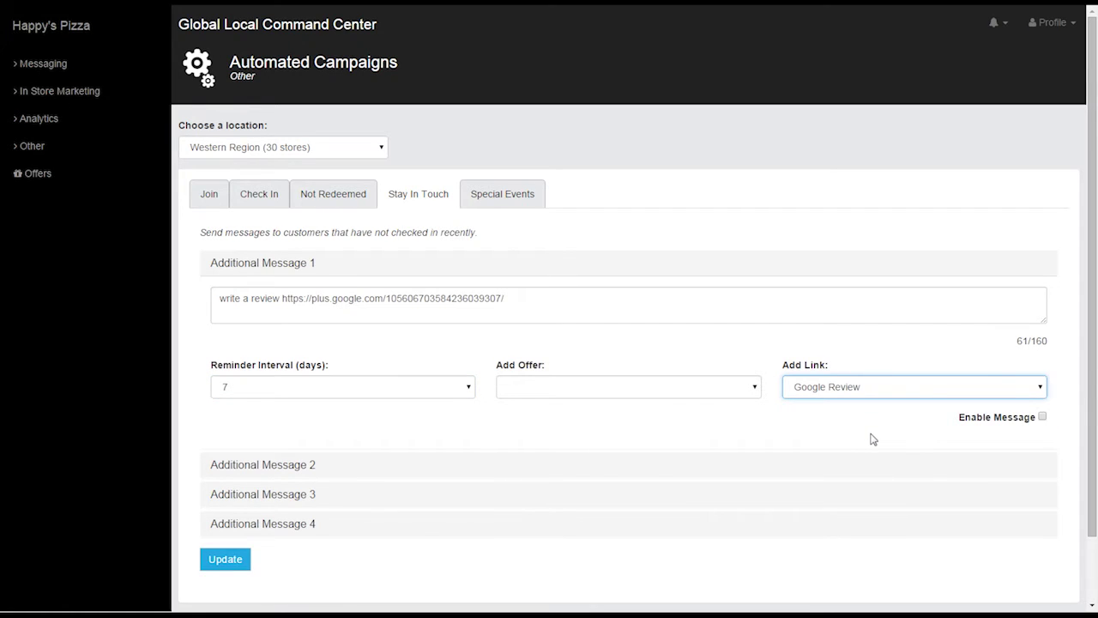
left_click(297, 465)
Give Additional Message 2 a 30-day reminder and the $5.95 Lunch Special offer, then update.
scroll(325, 453, "down", 2)
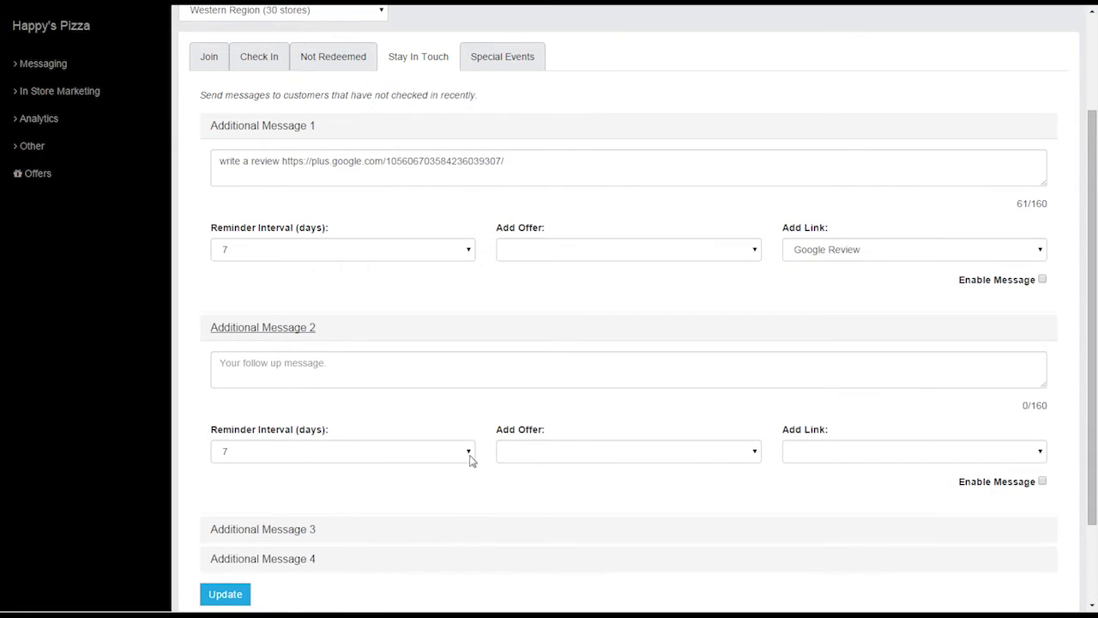
left_click(471, 460)
left_click(319, 495)
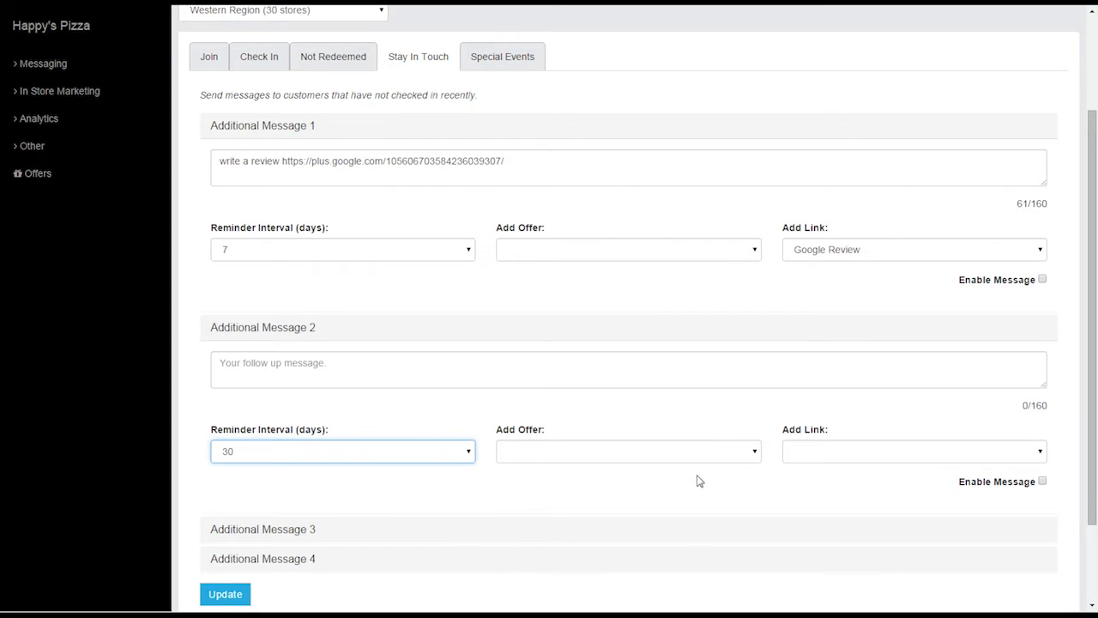
left_click(752, 456)
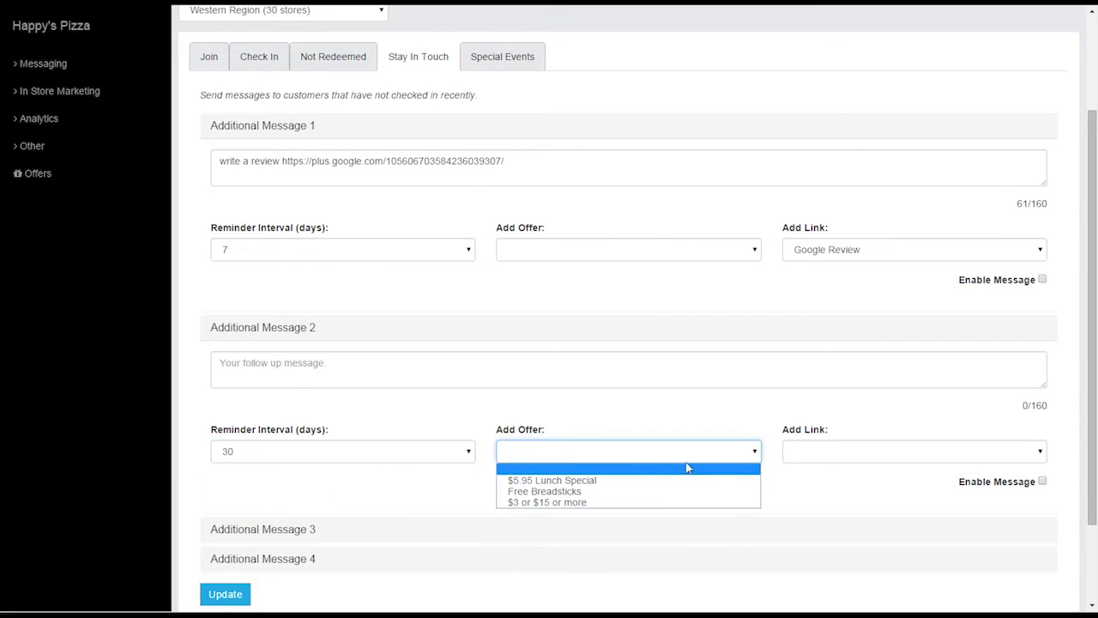
left_click(578, 484)
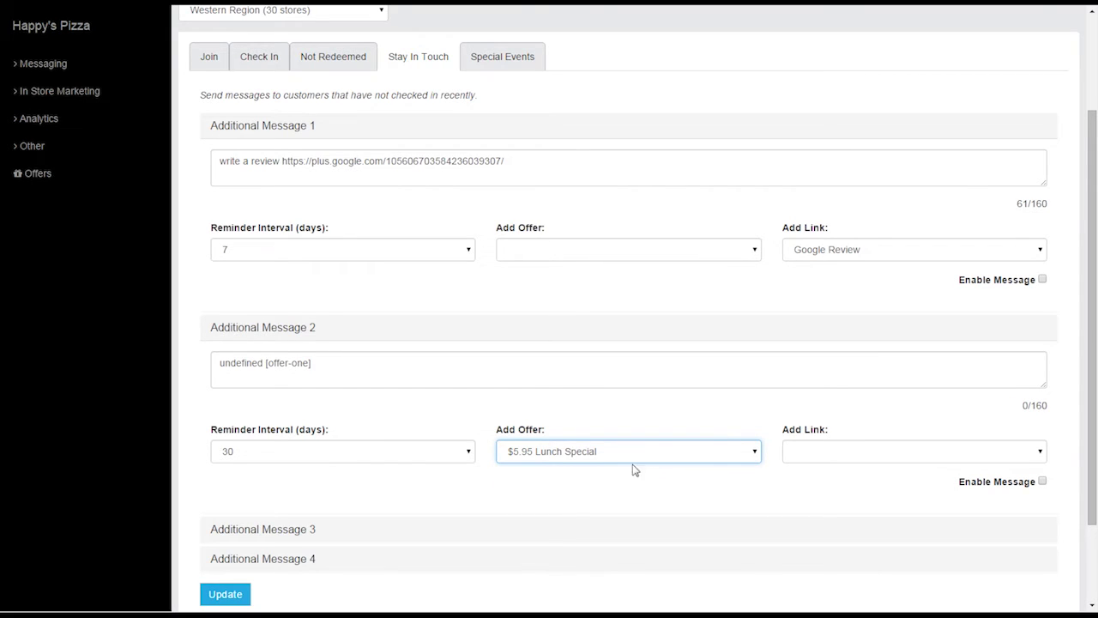
left_click(239, 593)
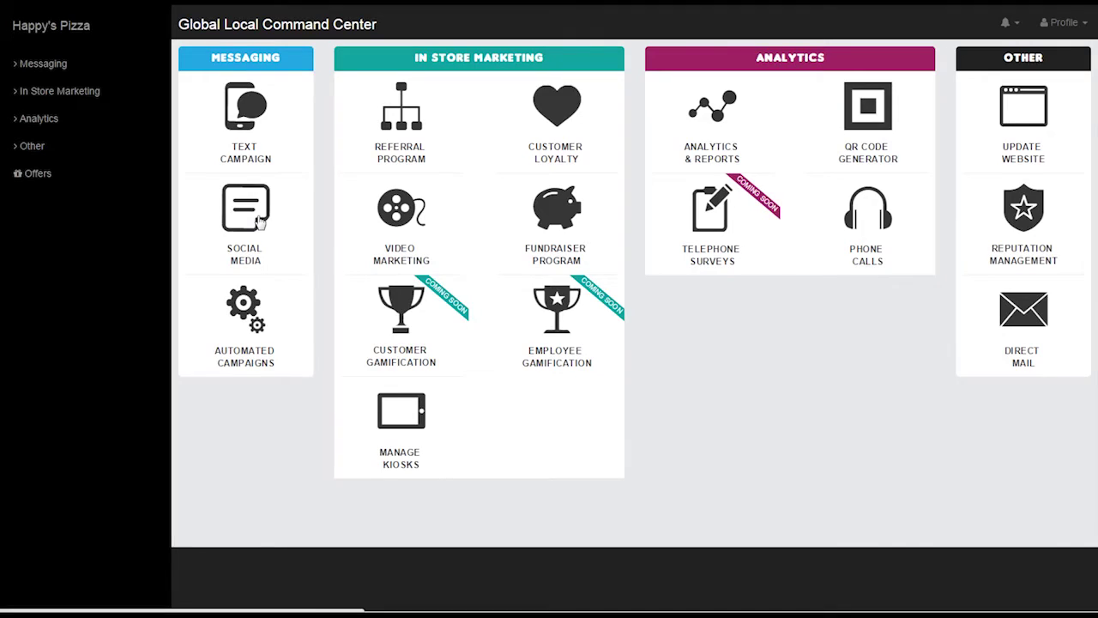
Draft a social post without Four Square and Flickr, scheduled 05/27/2015, with the Happy Dayz image.
left_click(260, 222)
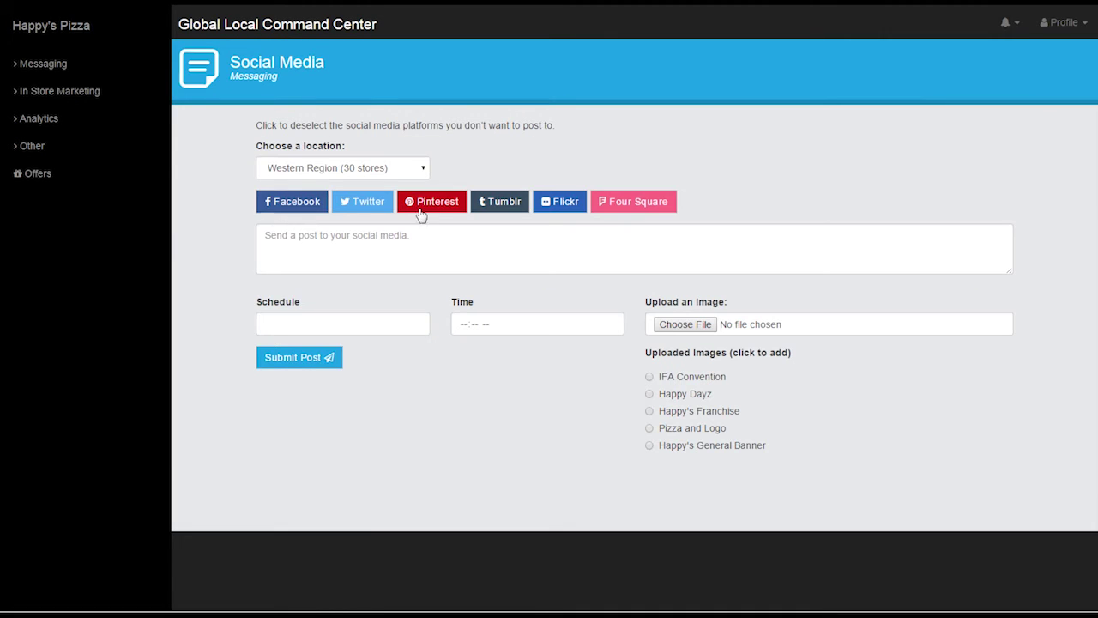
left_click(642, 205)
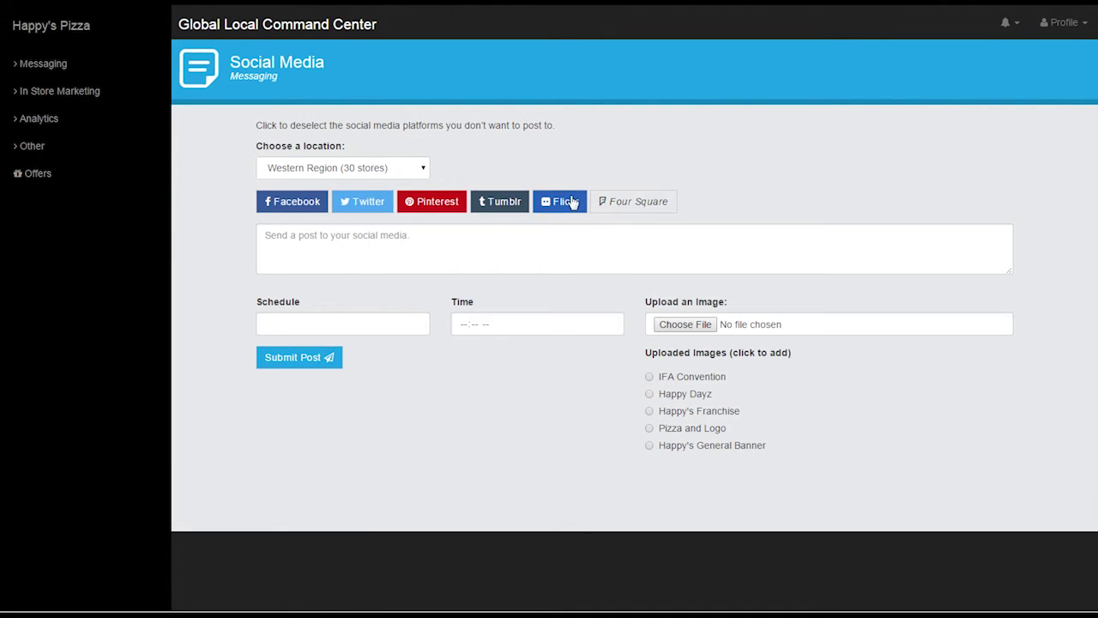
left_click(572, 202)
left_click(356, 238)
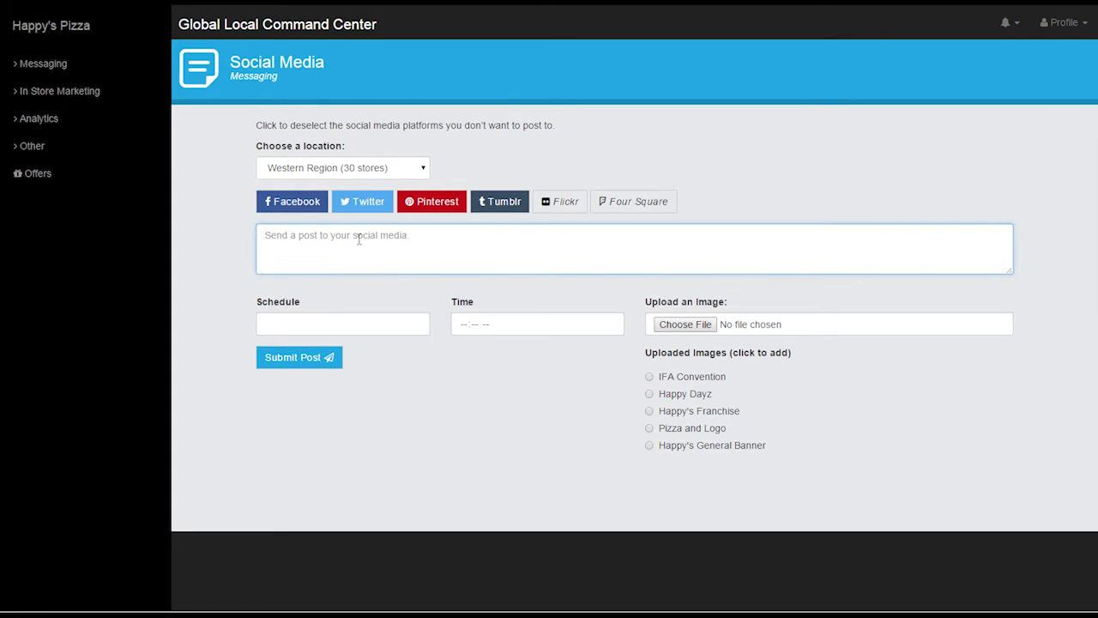
type("H")
left_click(411, 330)
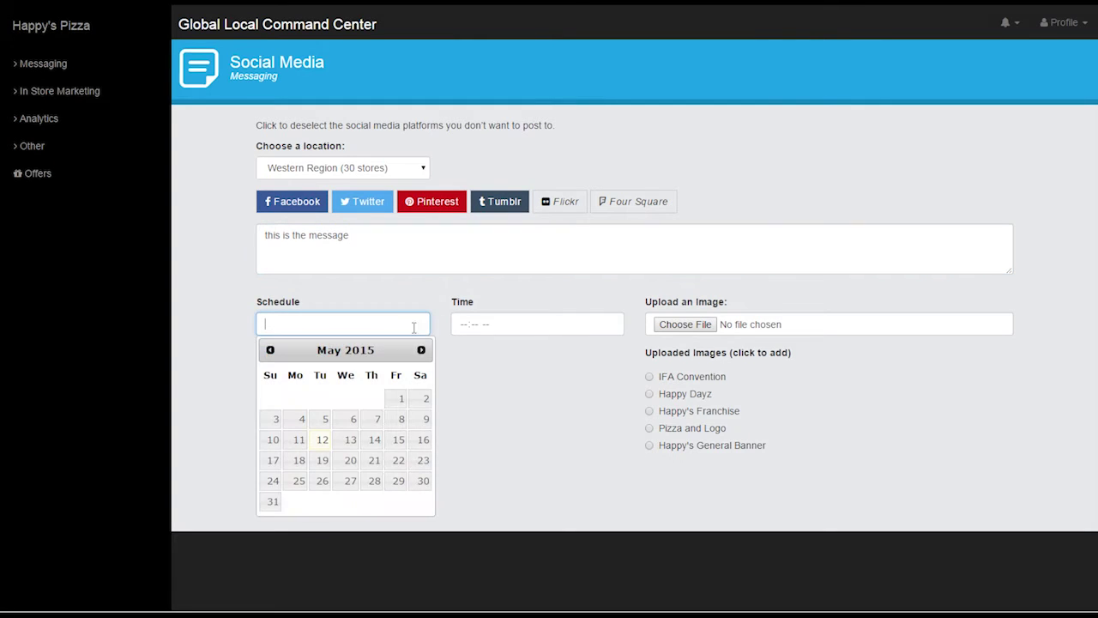
left_click(350, 482)
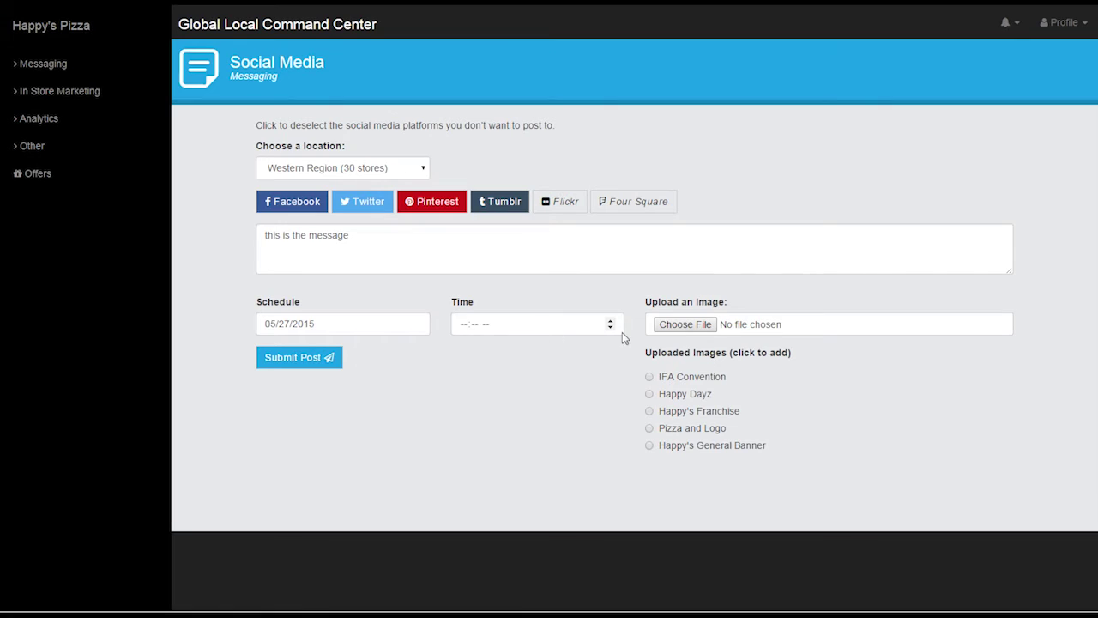
left_click(651, 395)
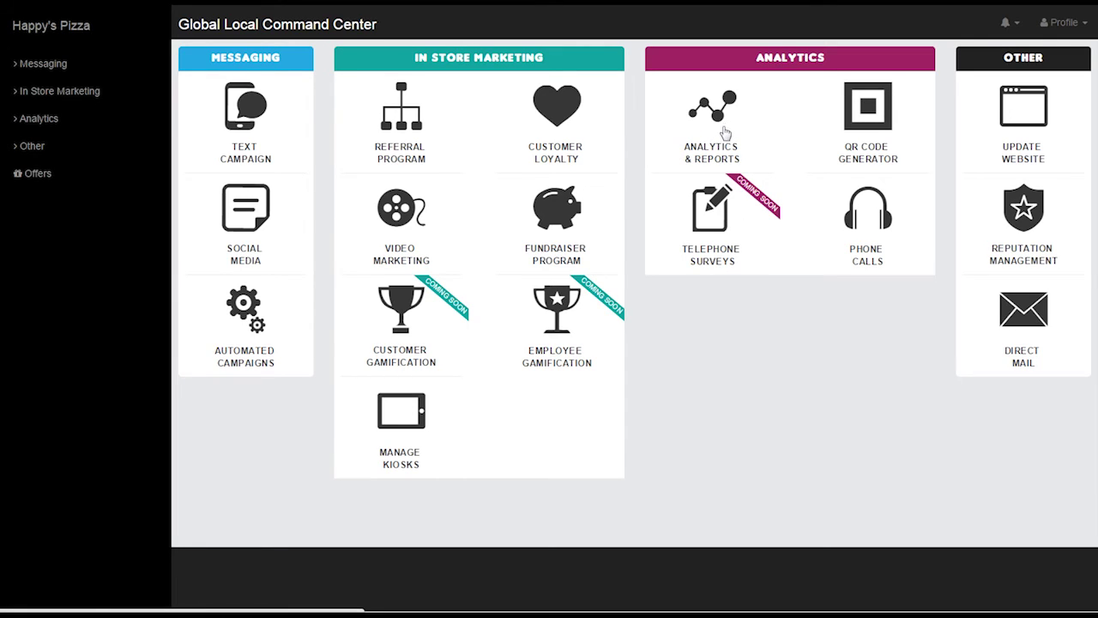
Open Analytics & Reports and switch to the Custom Reports tab.
left_click(728, 138)
mouse_move(318, 306)
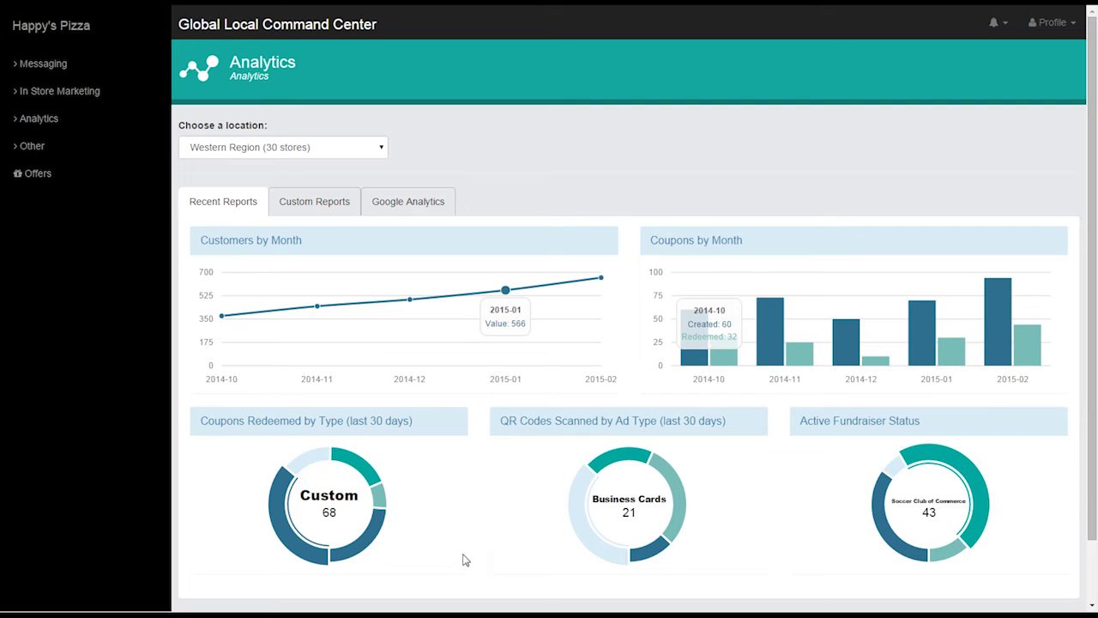
left_click(299, 214)
Show the Overview Table custom report and scroll through its metrics.
left_click(620, 300)
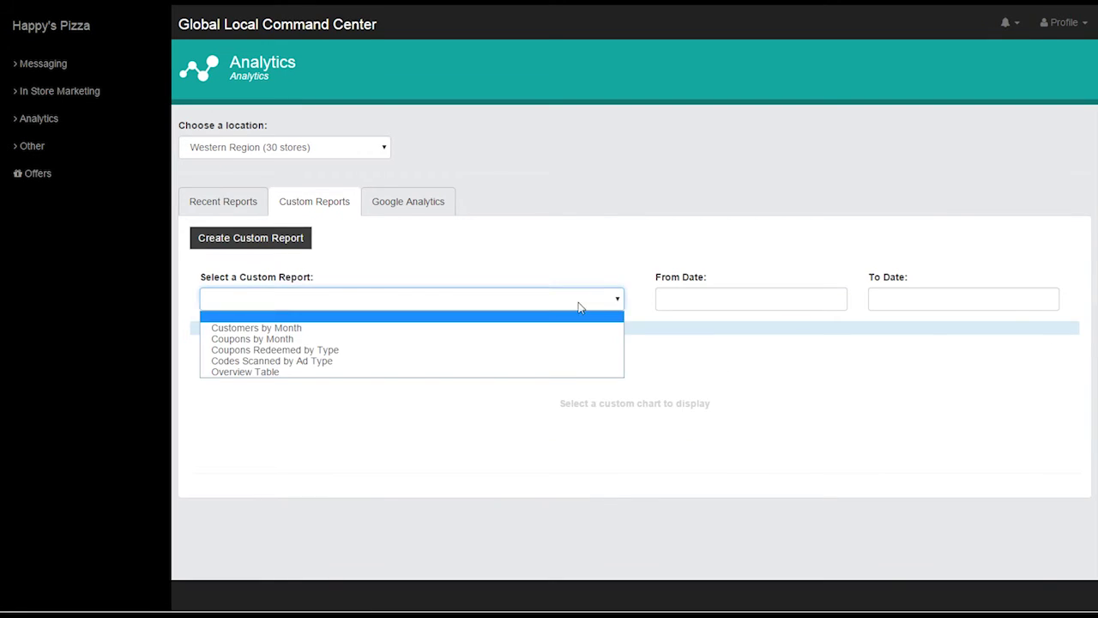
left_click(358, 372)
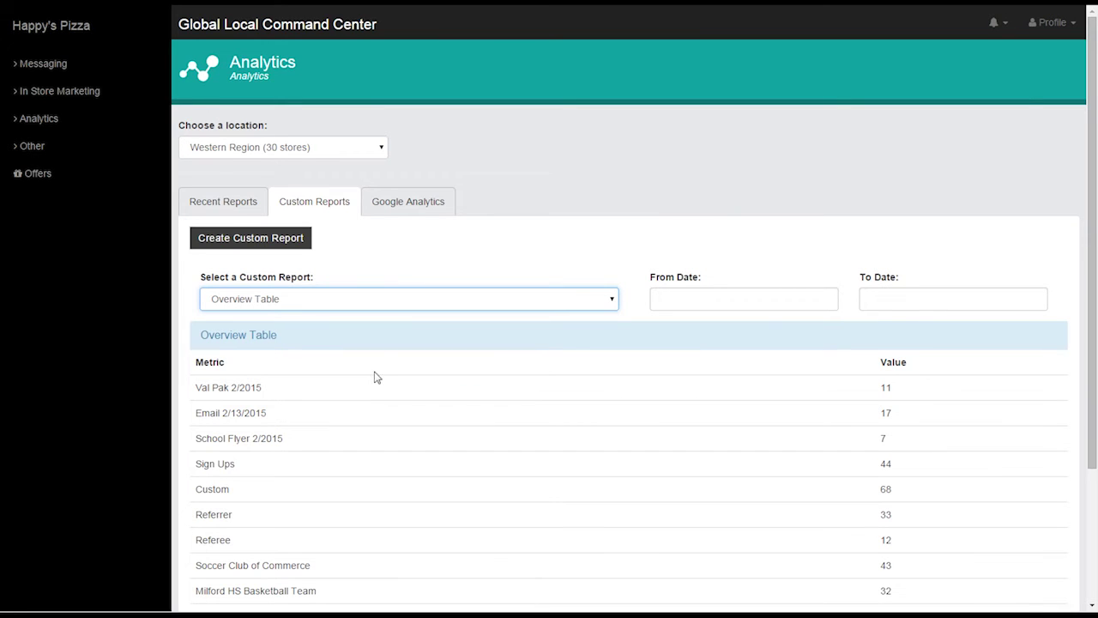
scroll(369, 388, "down", 1)
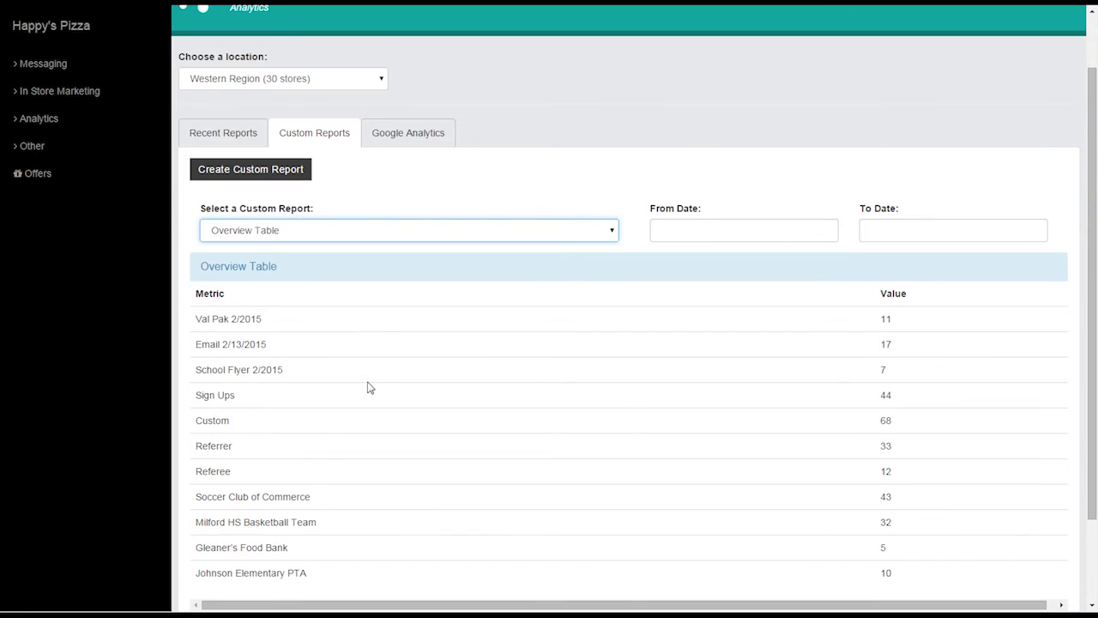
scroll(369, 388, "down", 1)
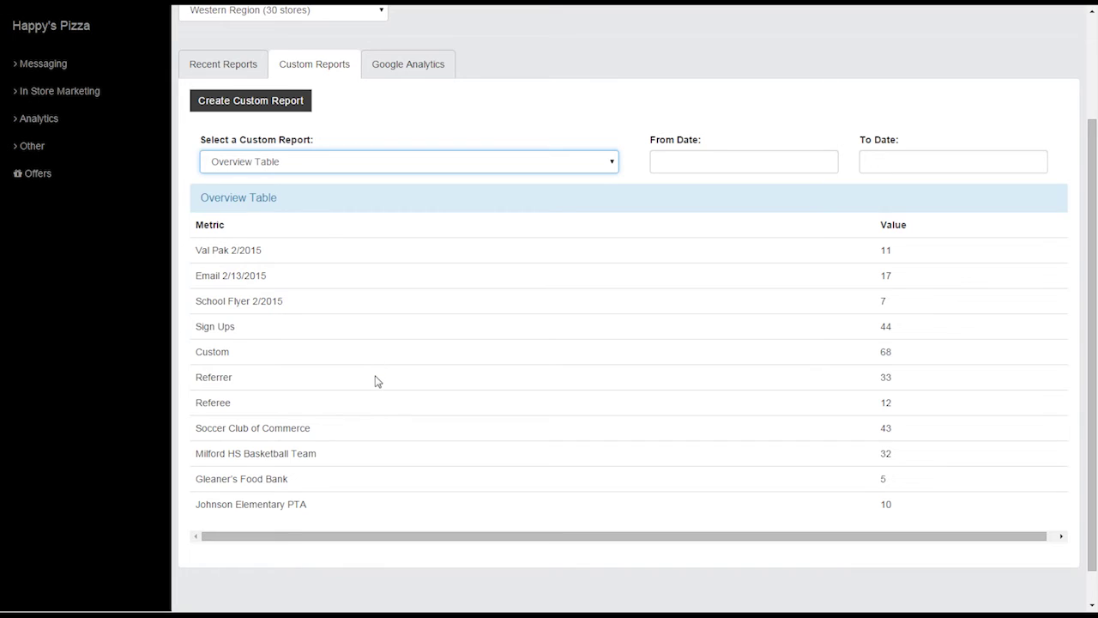